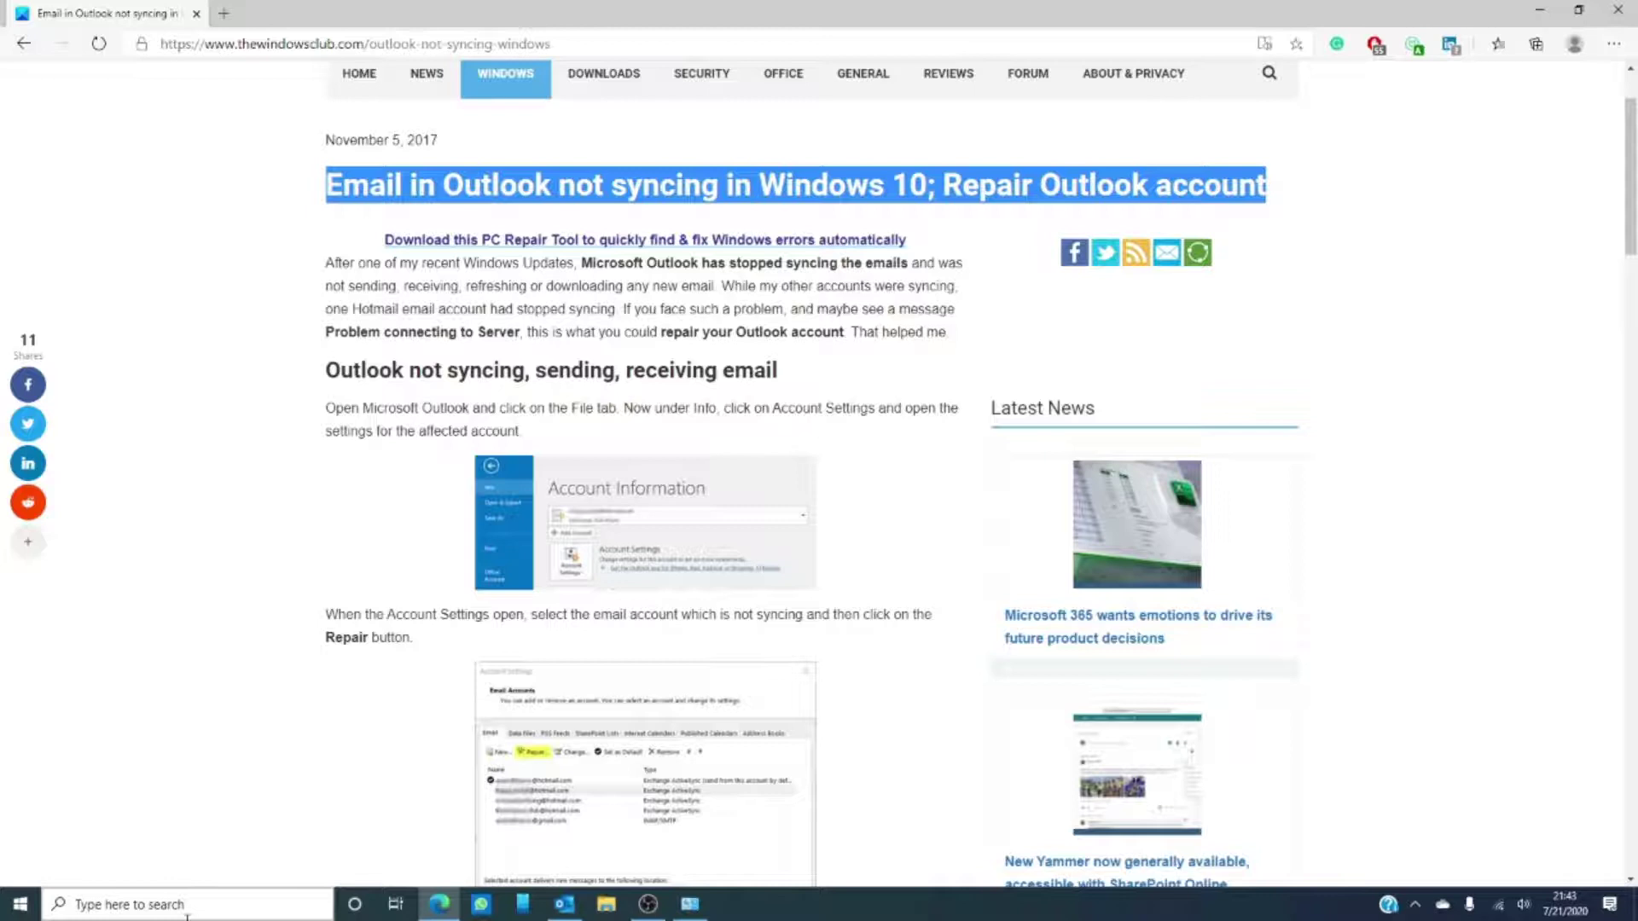
# Check that IPv4 is enabled in the Wi-Fi adapter's properties and dismiss them with OK
pyautogui.click(691, 905)
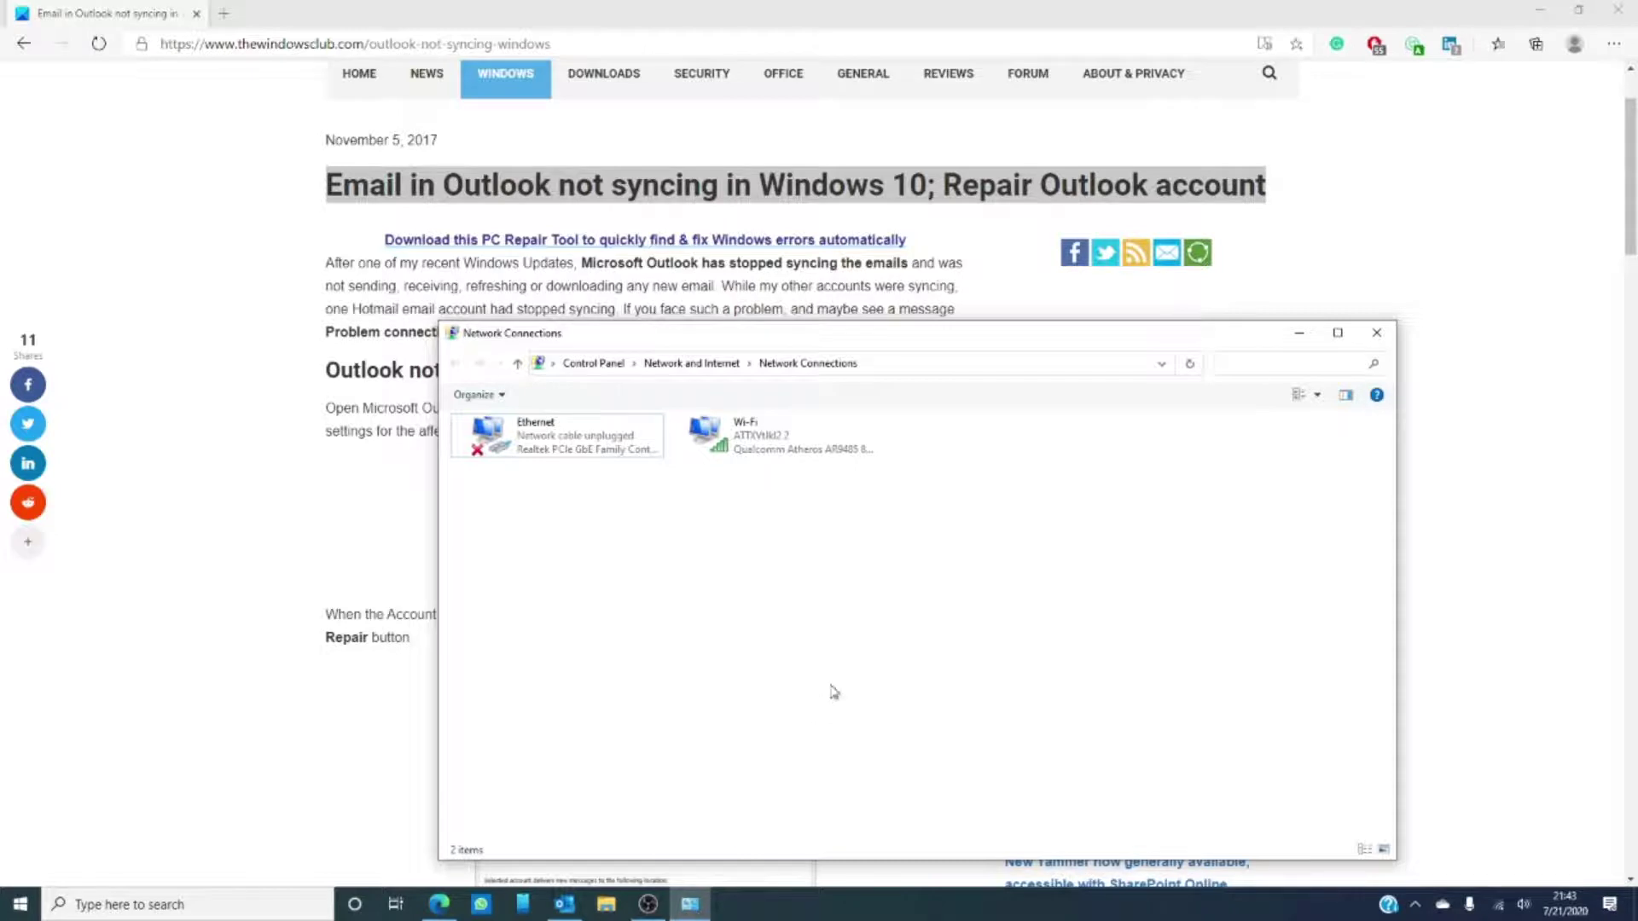
pyautogui.rightClick(794, 447)
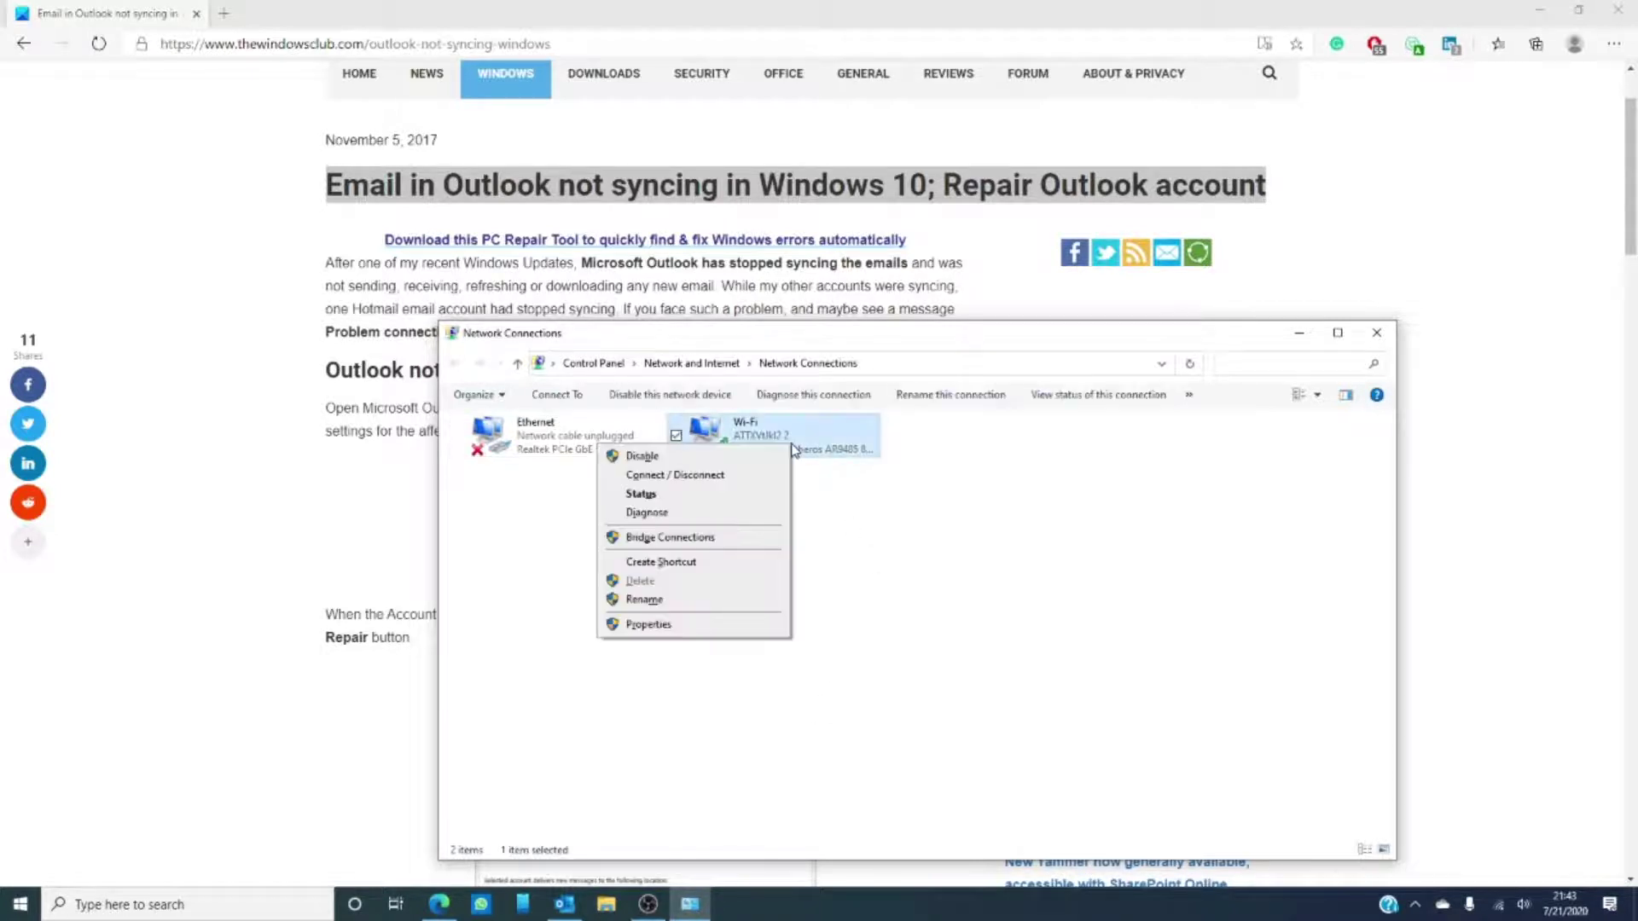
pyautogui.click(723, 628)
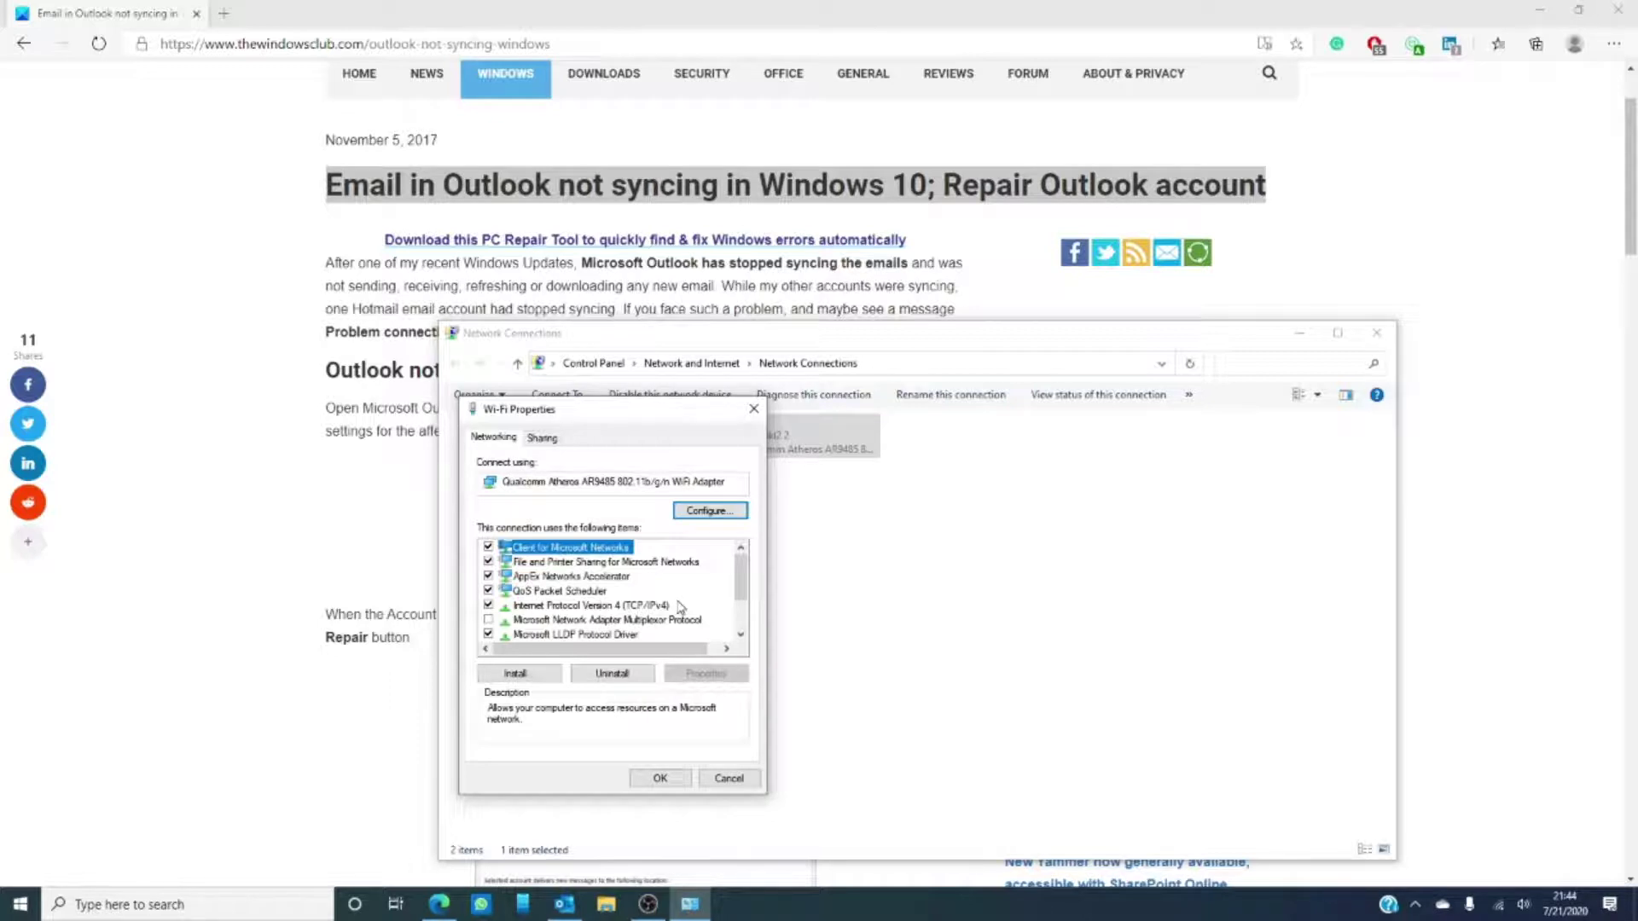
pyautogui.click(669, 779)
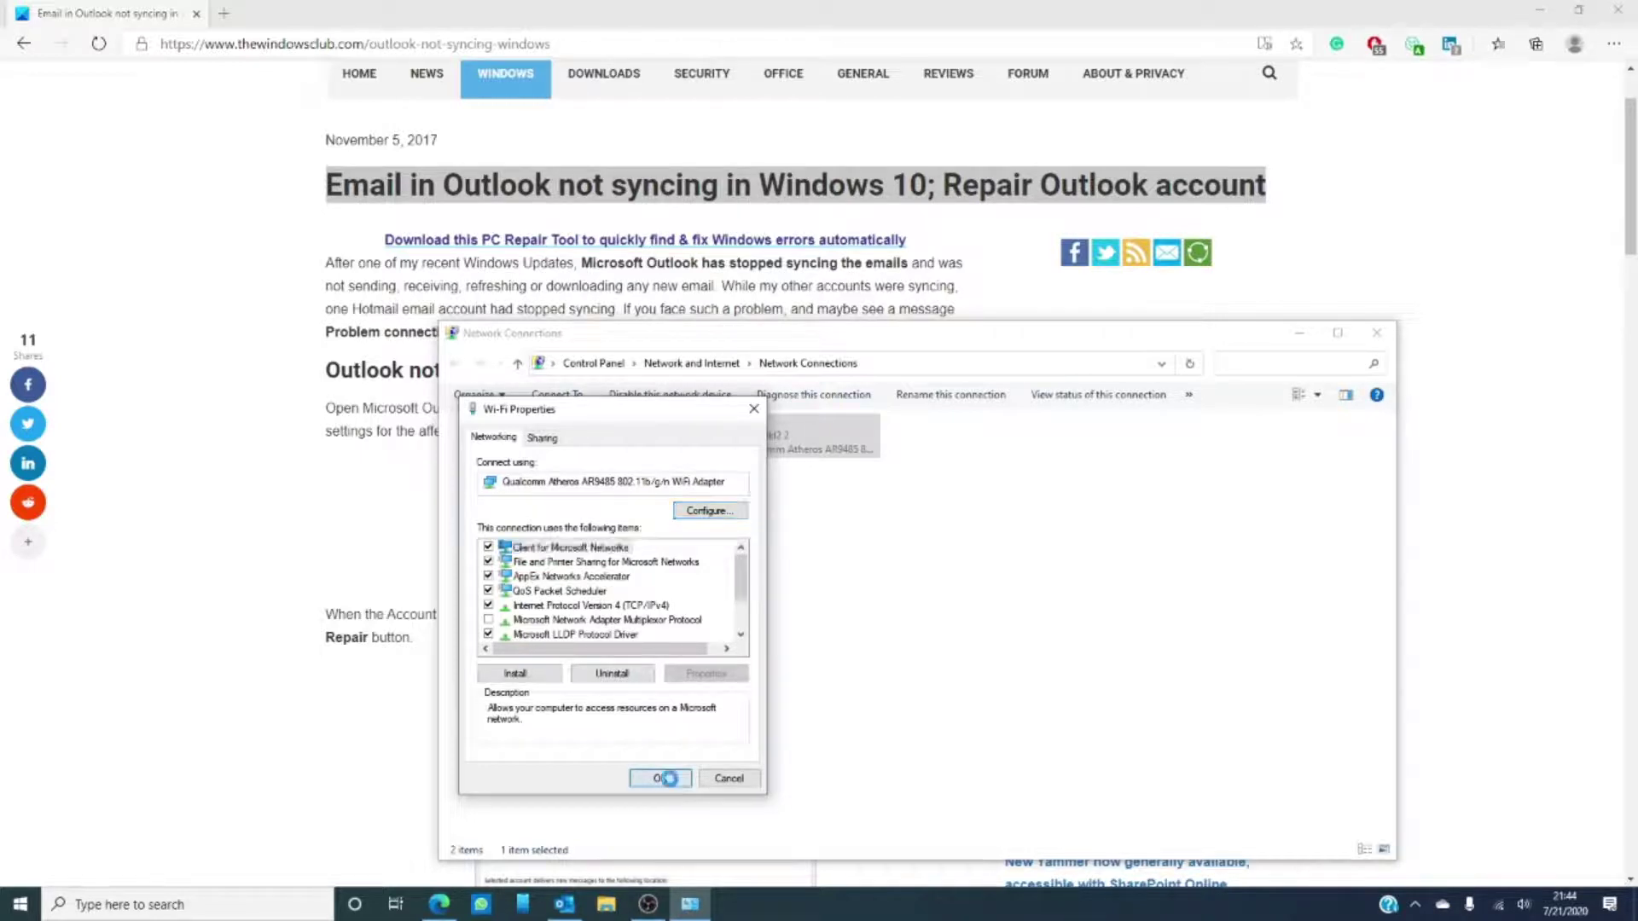
# Close Network Connections and reach Outlook's Account Settings list of email accounts via File > Info
pyautogui.click(1375, 336)
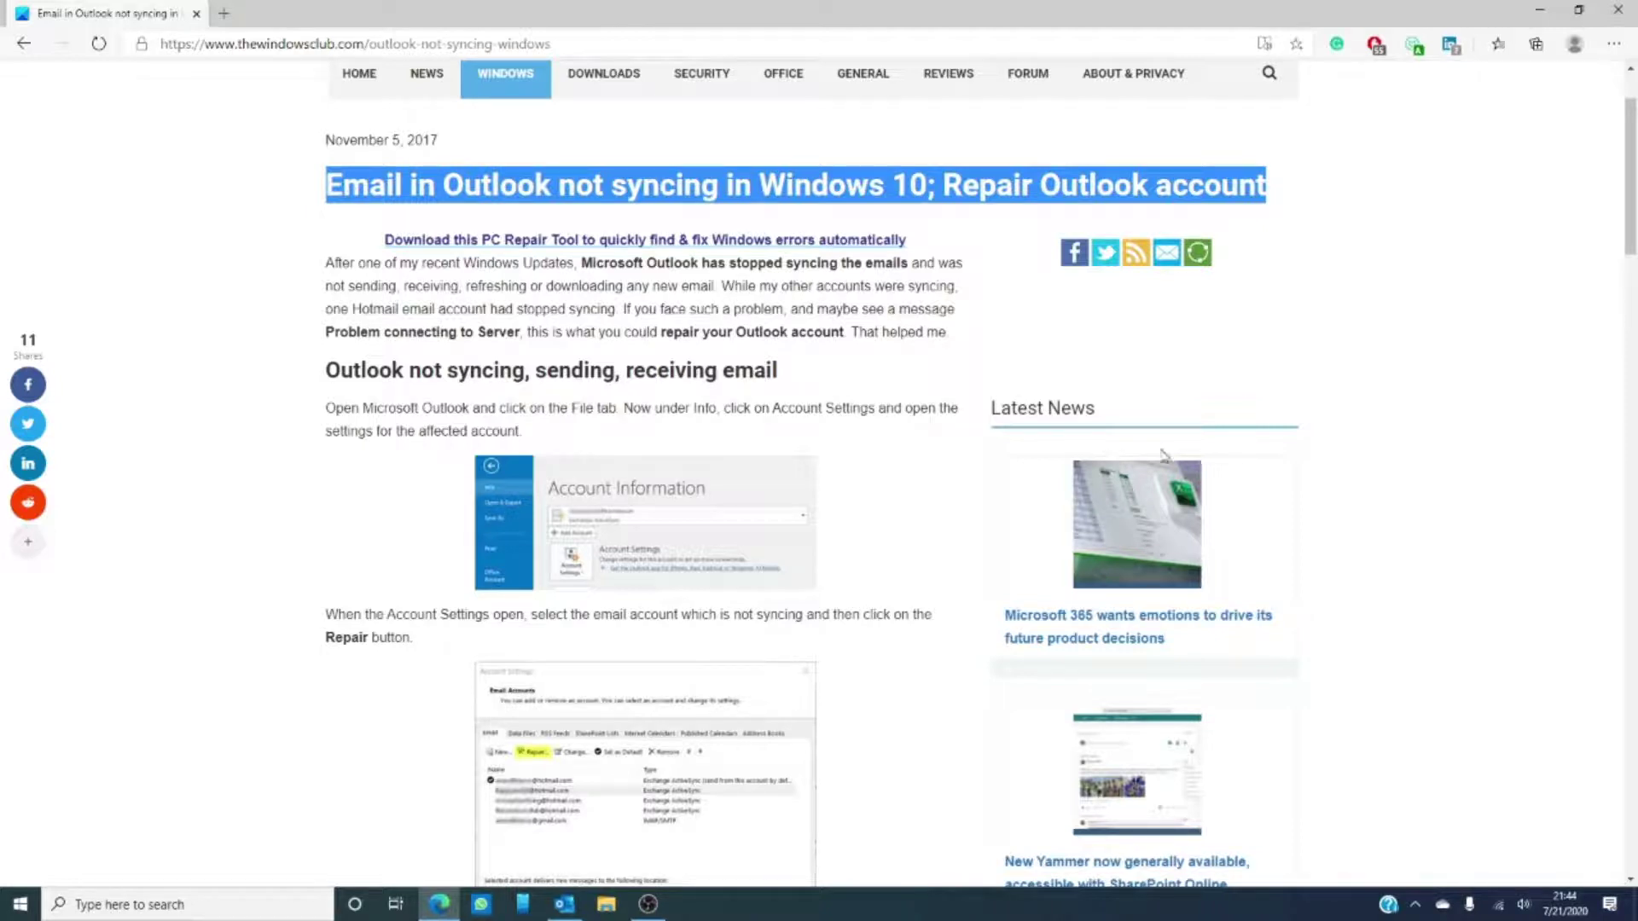
pyautogui.click(565, 905)
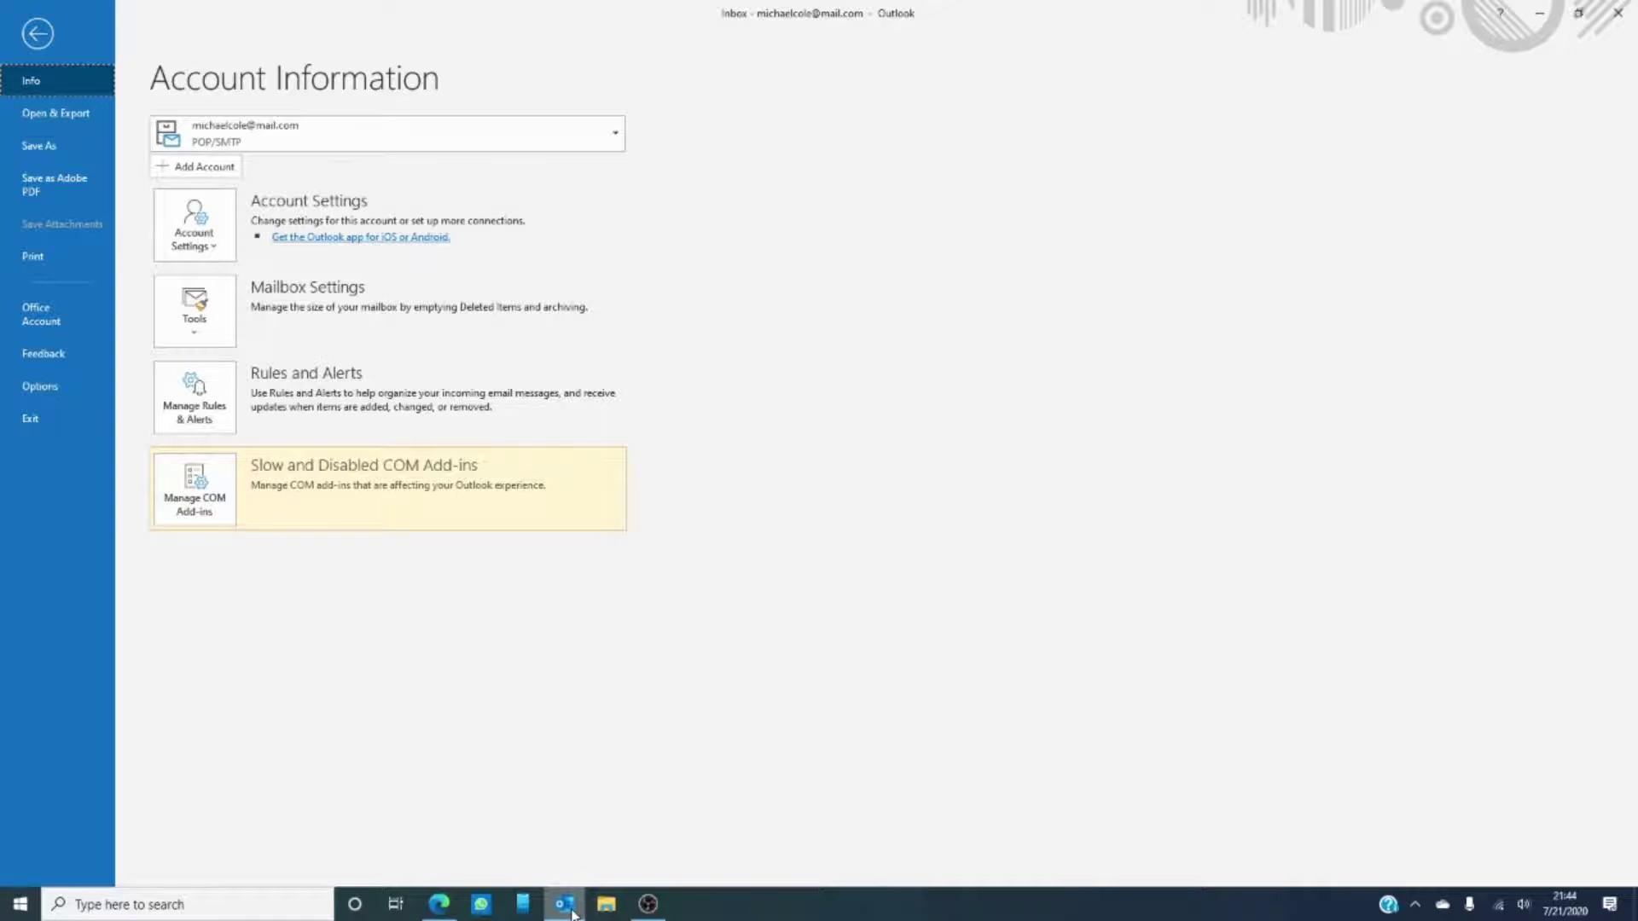
pyautogui.click(214, 250)
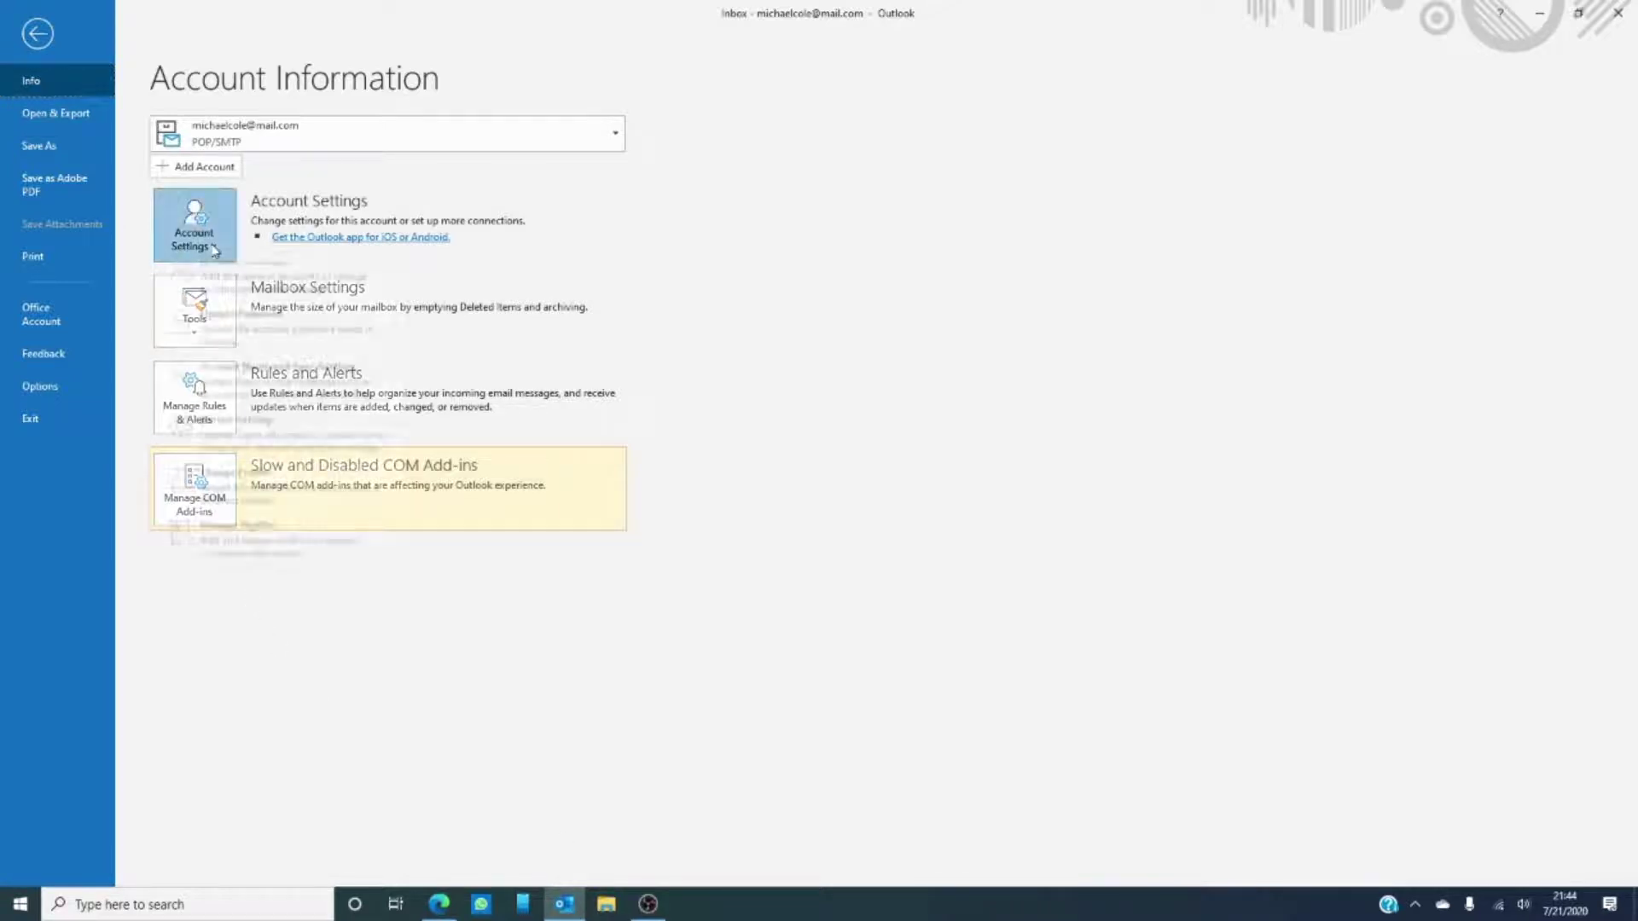
pyautogui.click(209, 282)
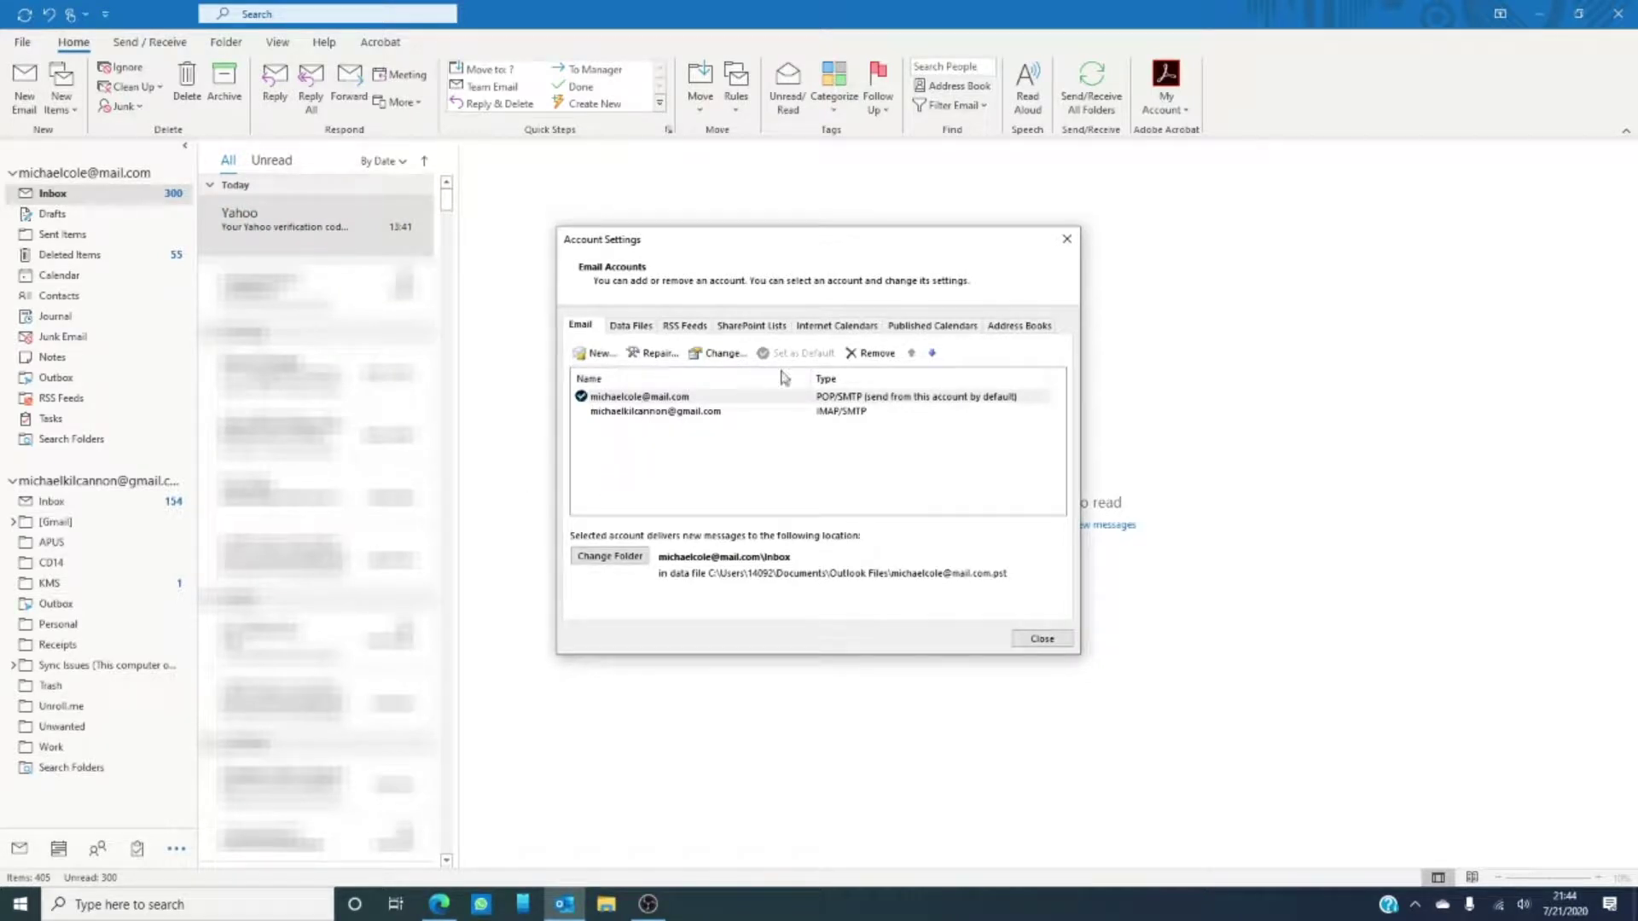
# Run Repair on the default POP account, keeping its incoming mail settings, until it reports success
pyautogui.click(652, 354)
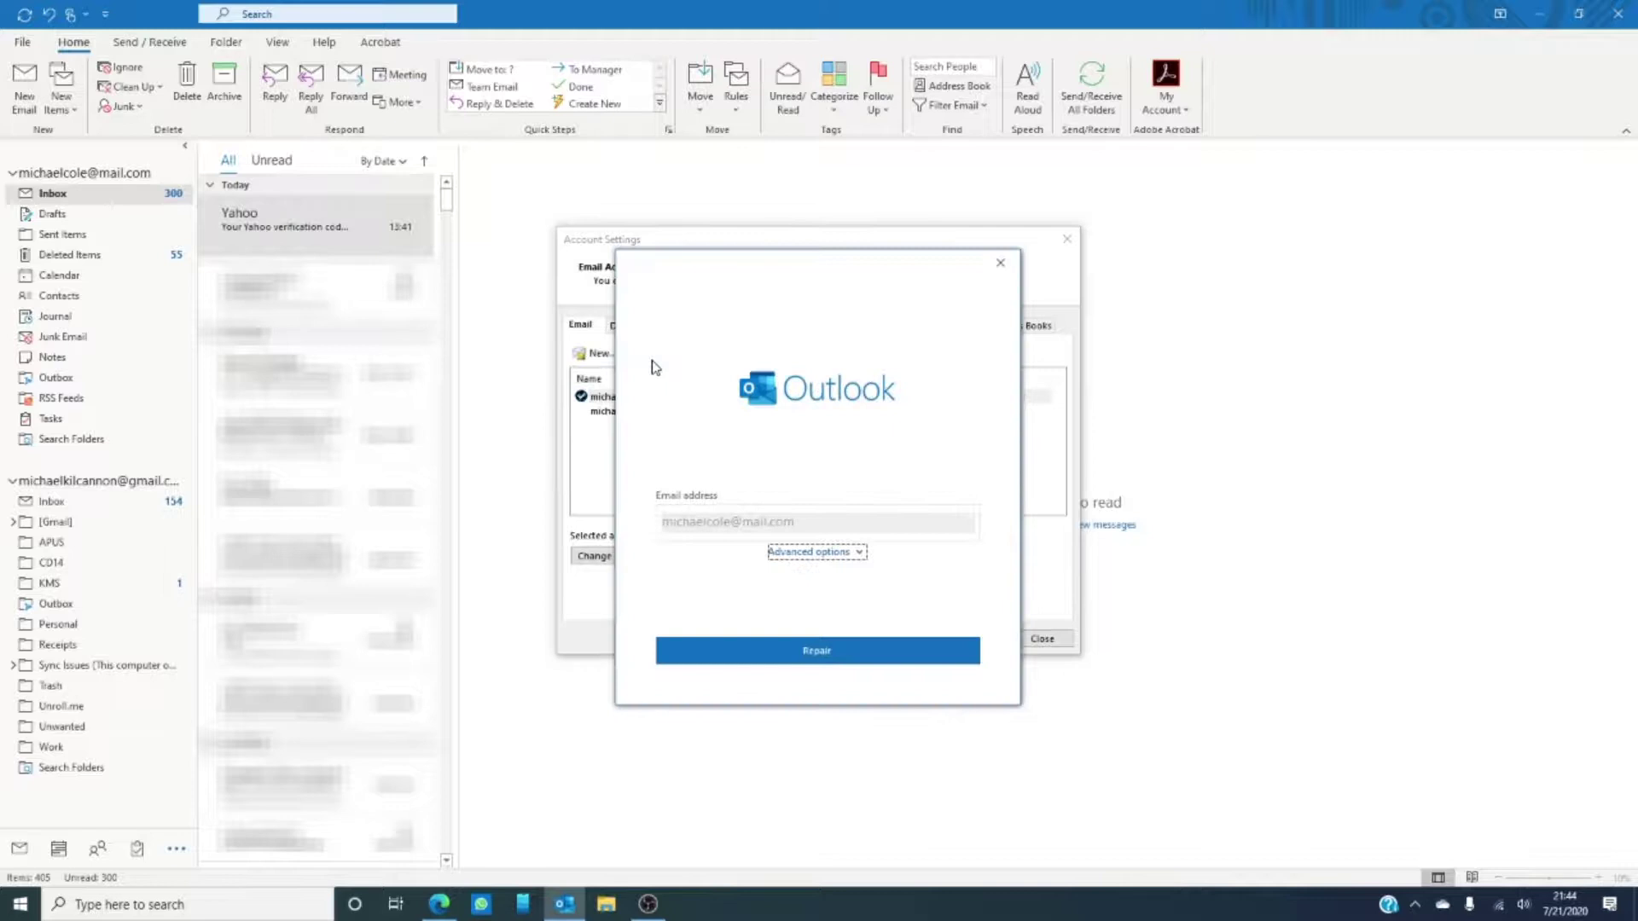
pyautogui.click(820, 651)
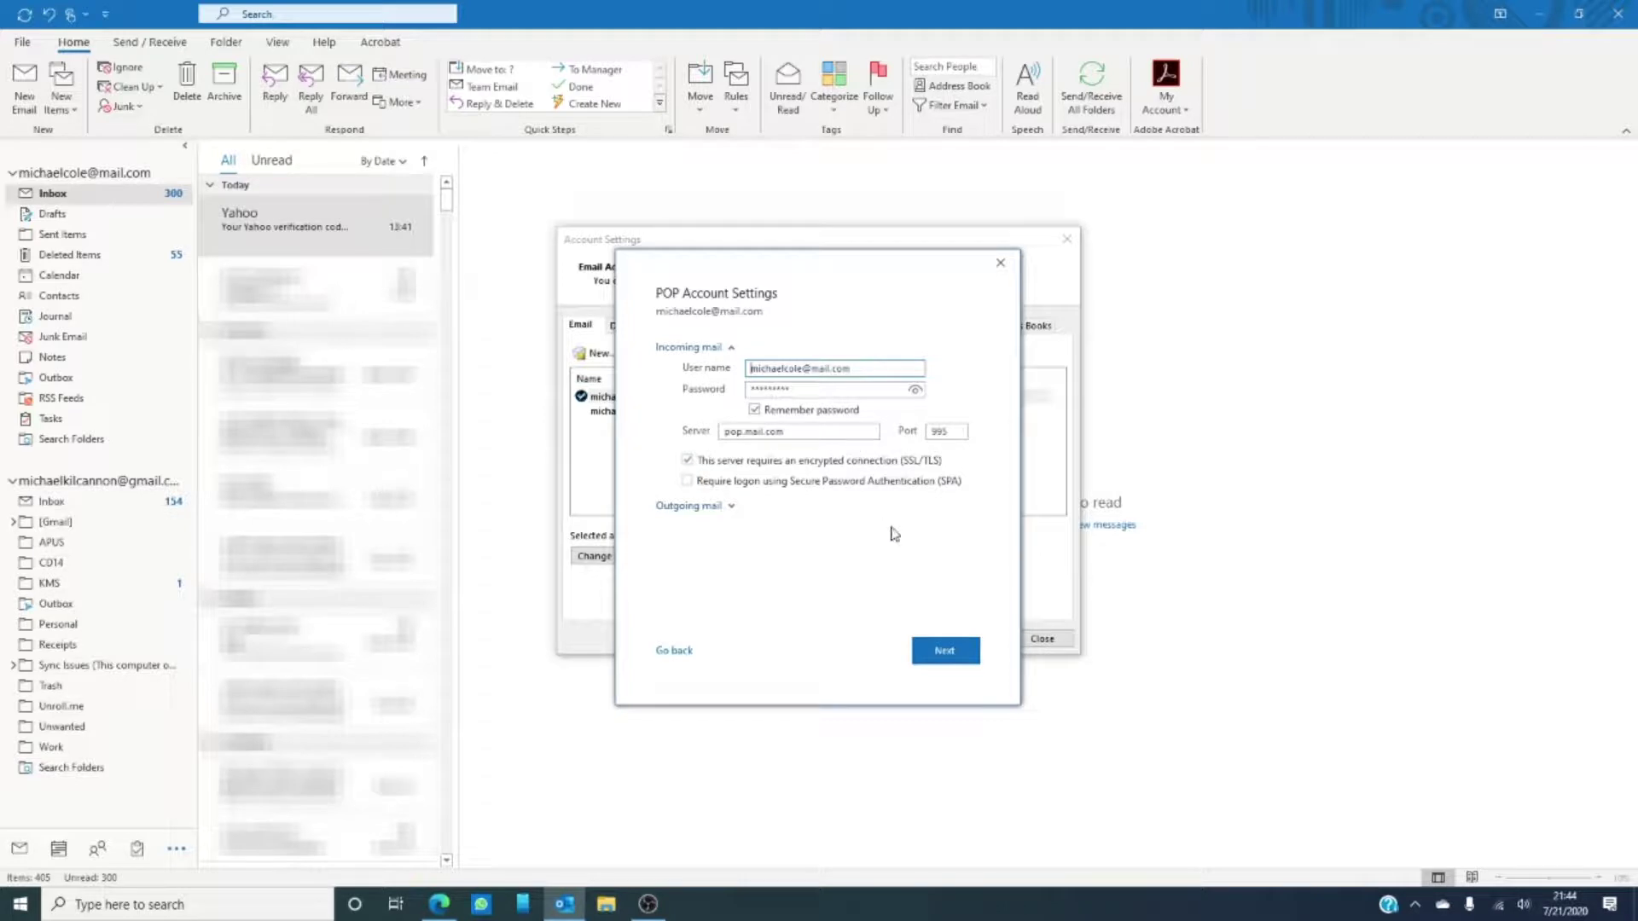
pyautogui.click(945, 650)
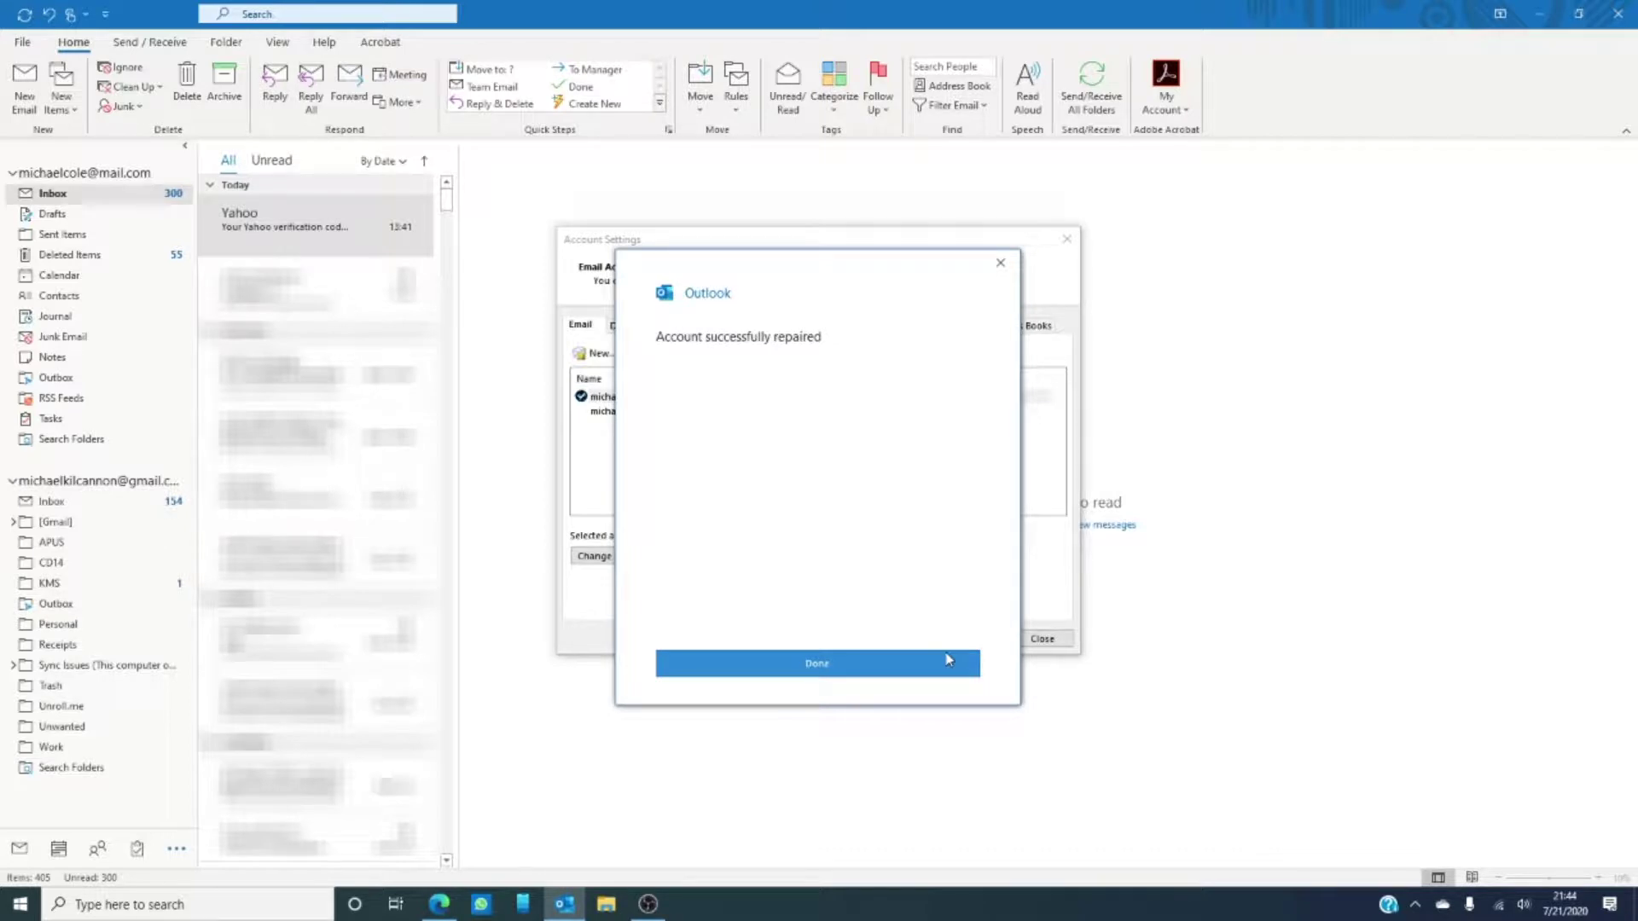
# Finish the repair, then apply the POP account's settings via Change until Outlook confirms the update
pyautogui.click(947, 659)
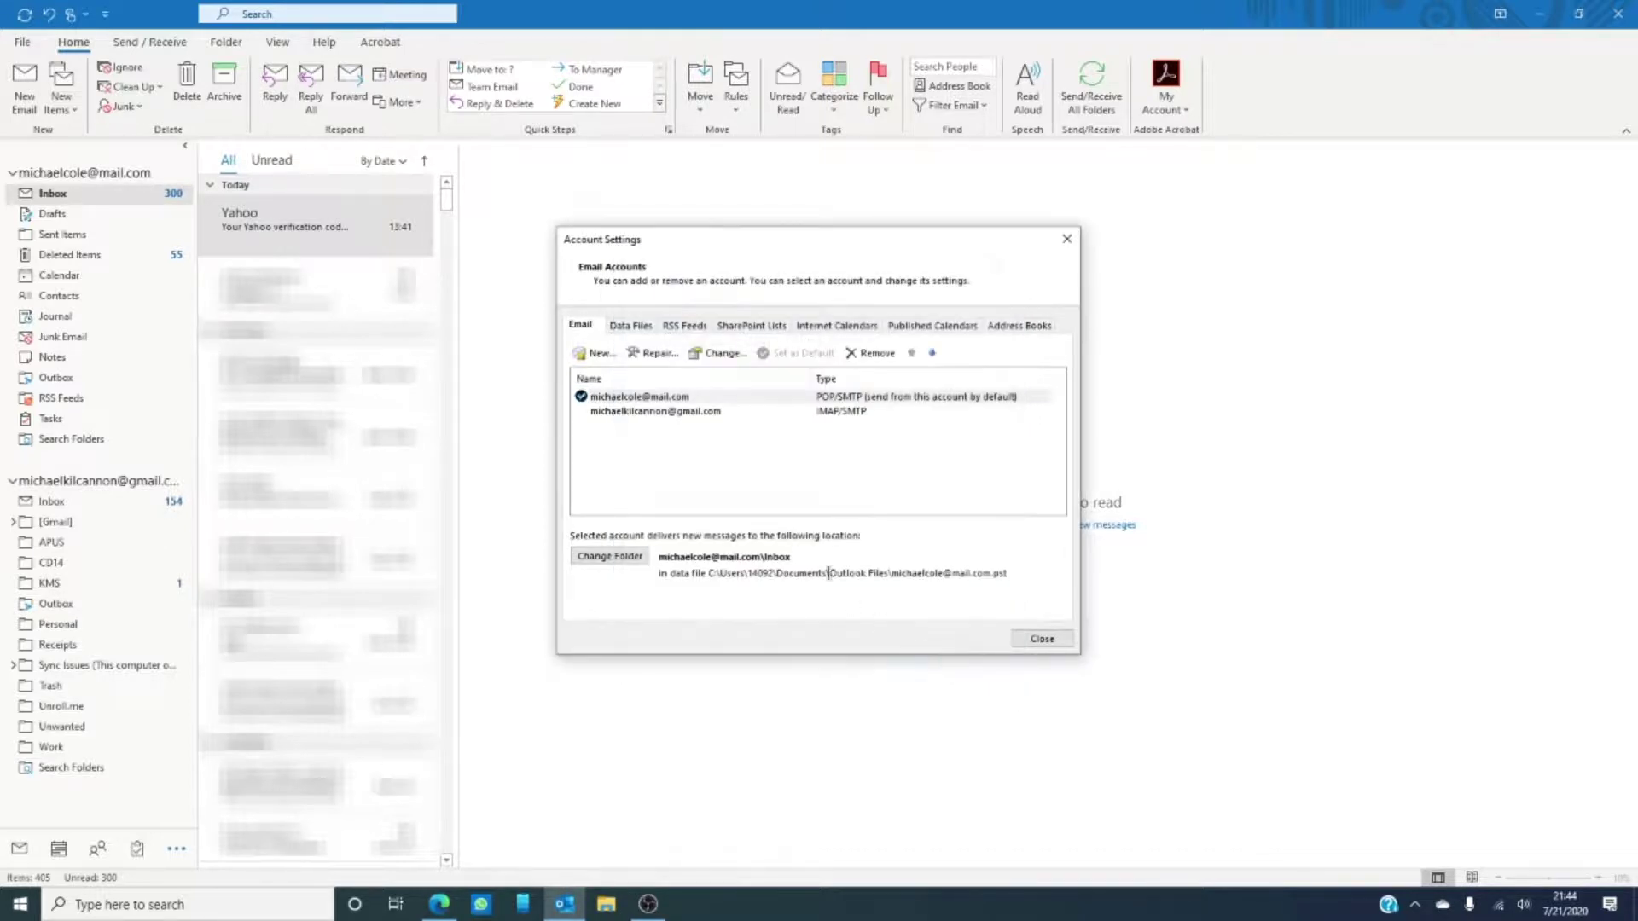
pyautogui.click(713, 355)
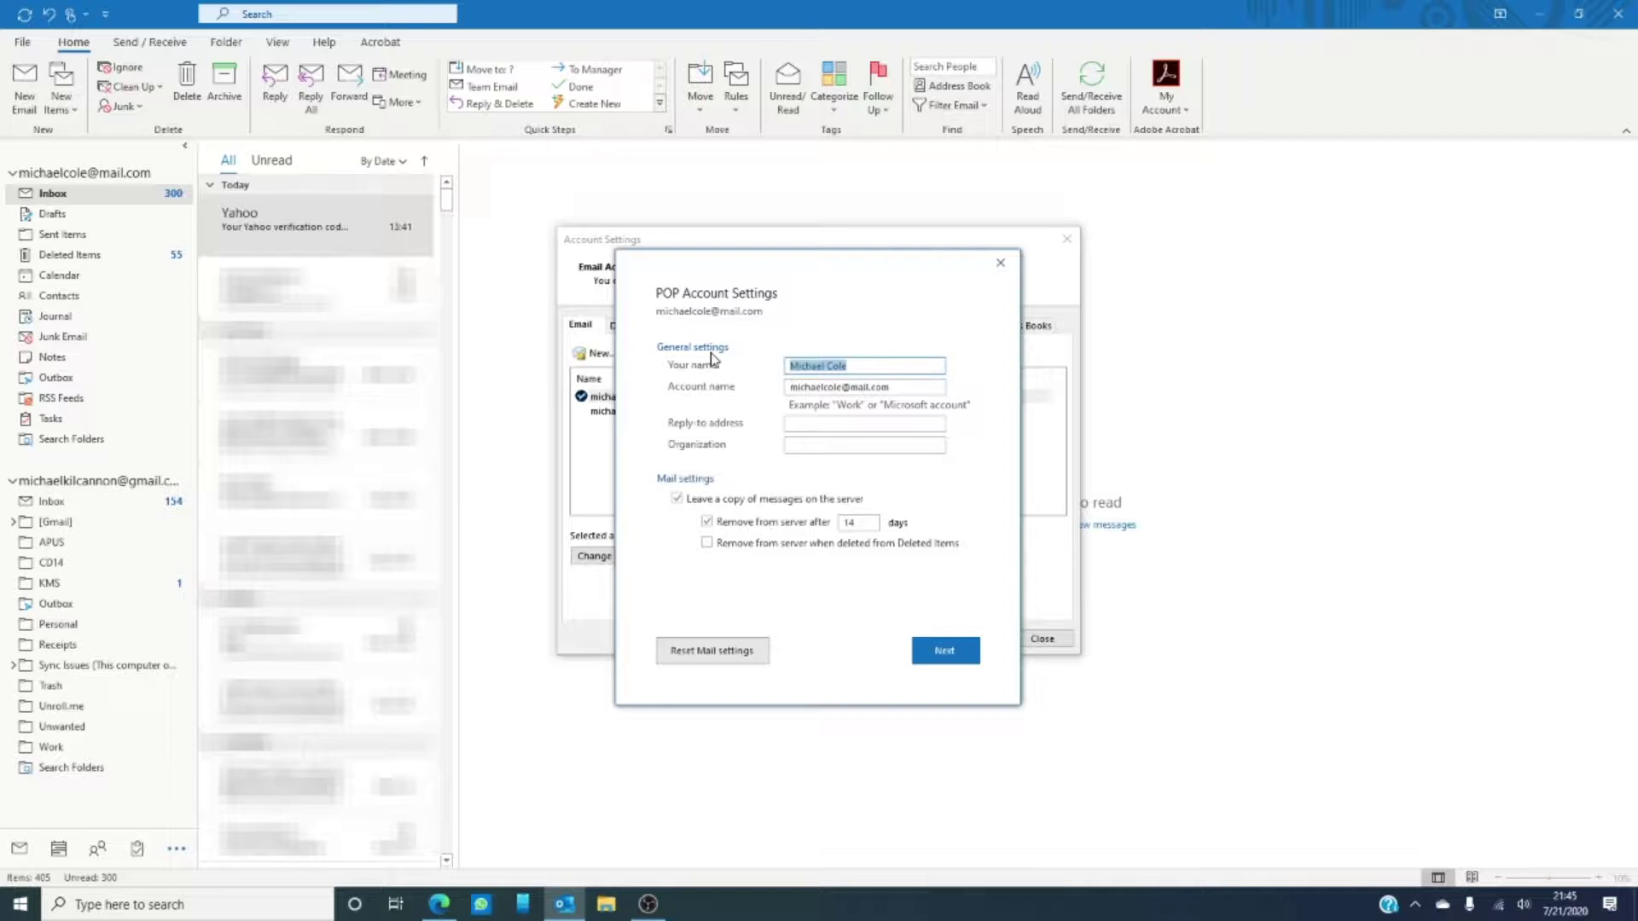
pyautogui.click(949, 654)
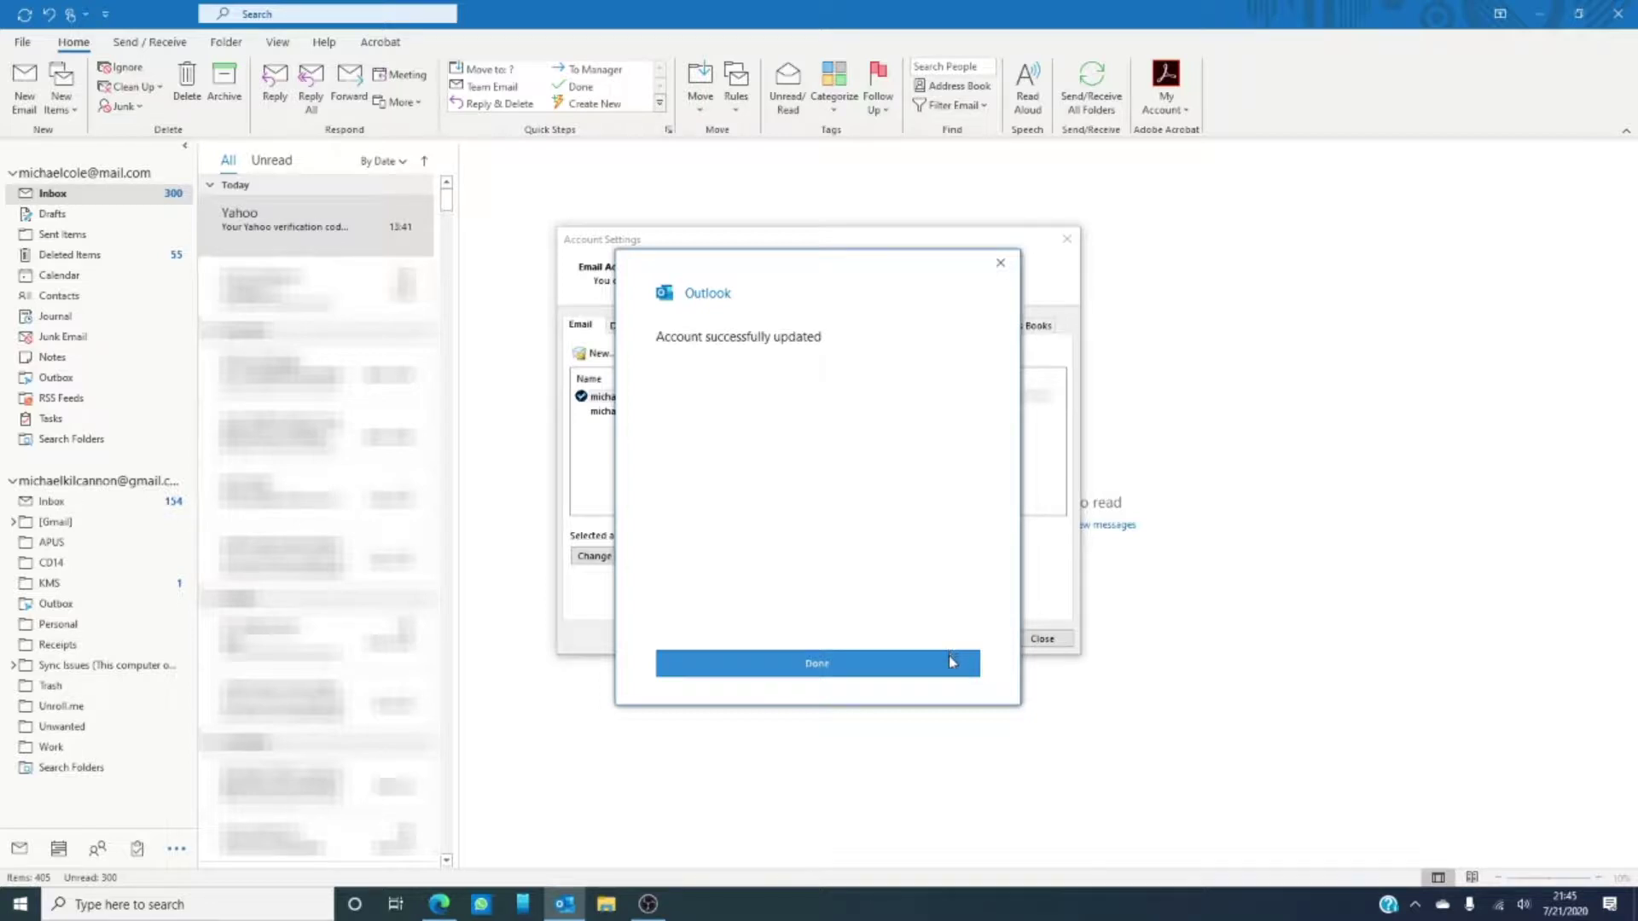
pyautogui.click(955, 662)
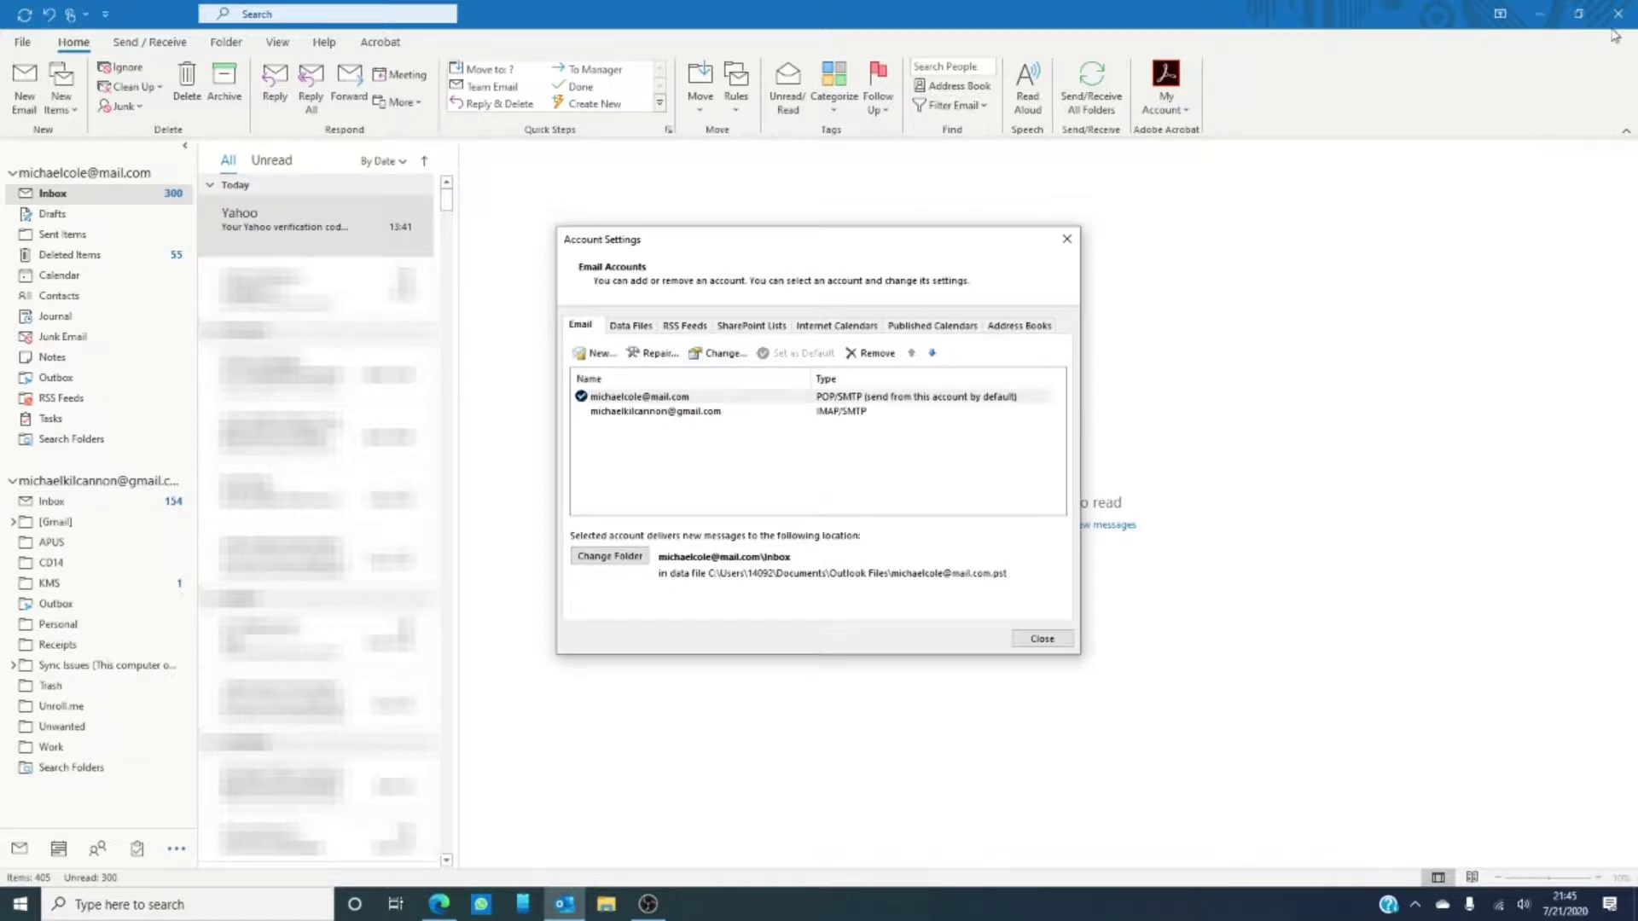
# Close Account Settings and Outlook, then relaunch Outlook from the taskbar
pyautogui.click(1041, 639)
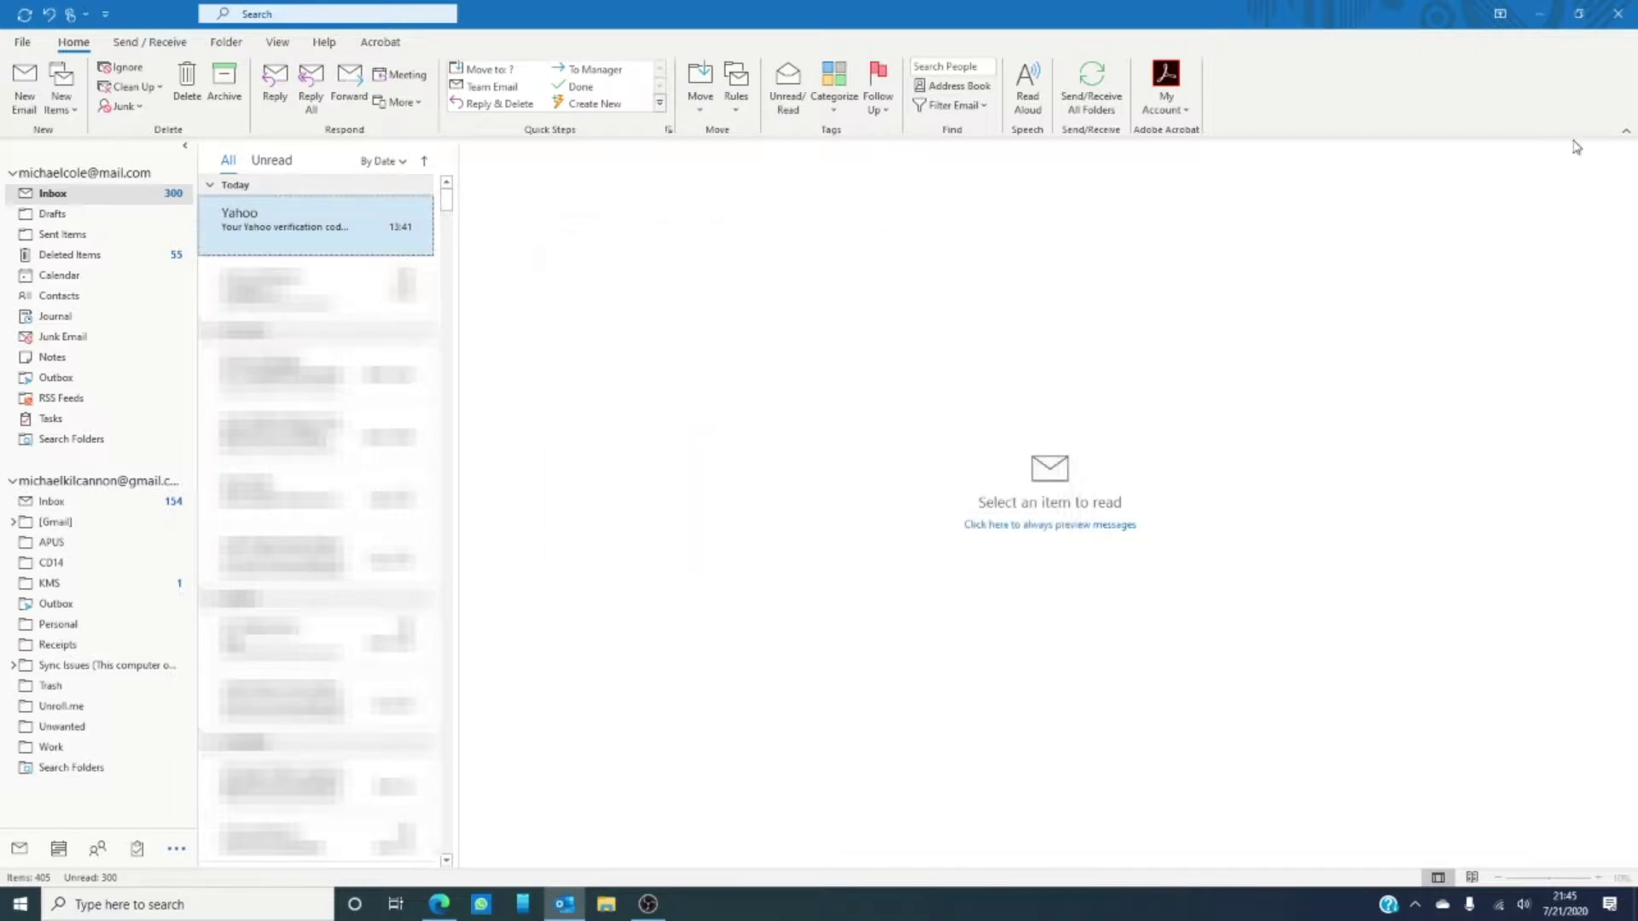
pyautogui.click(1621, 29)
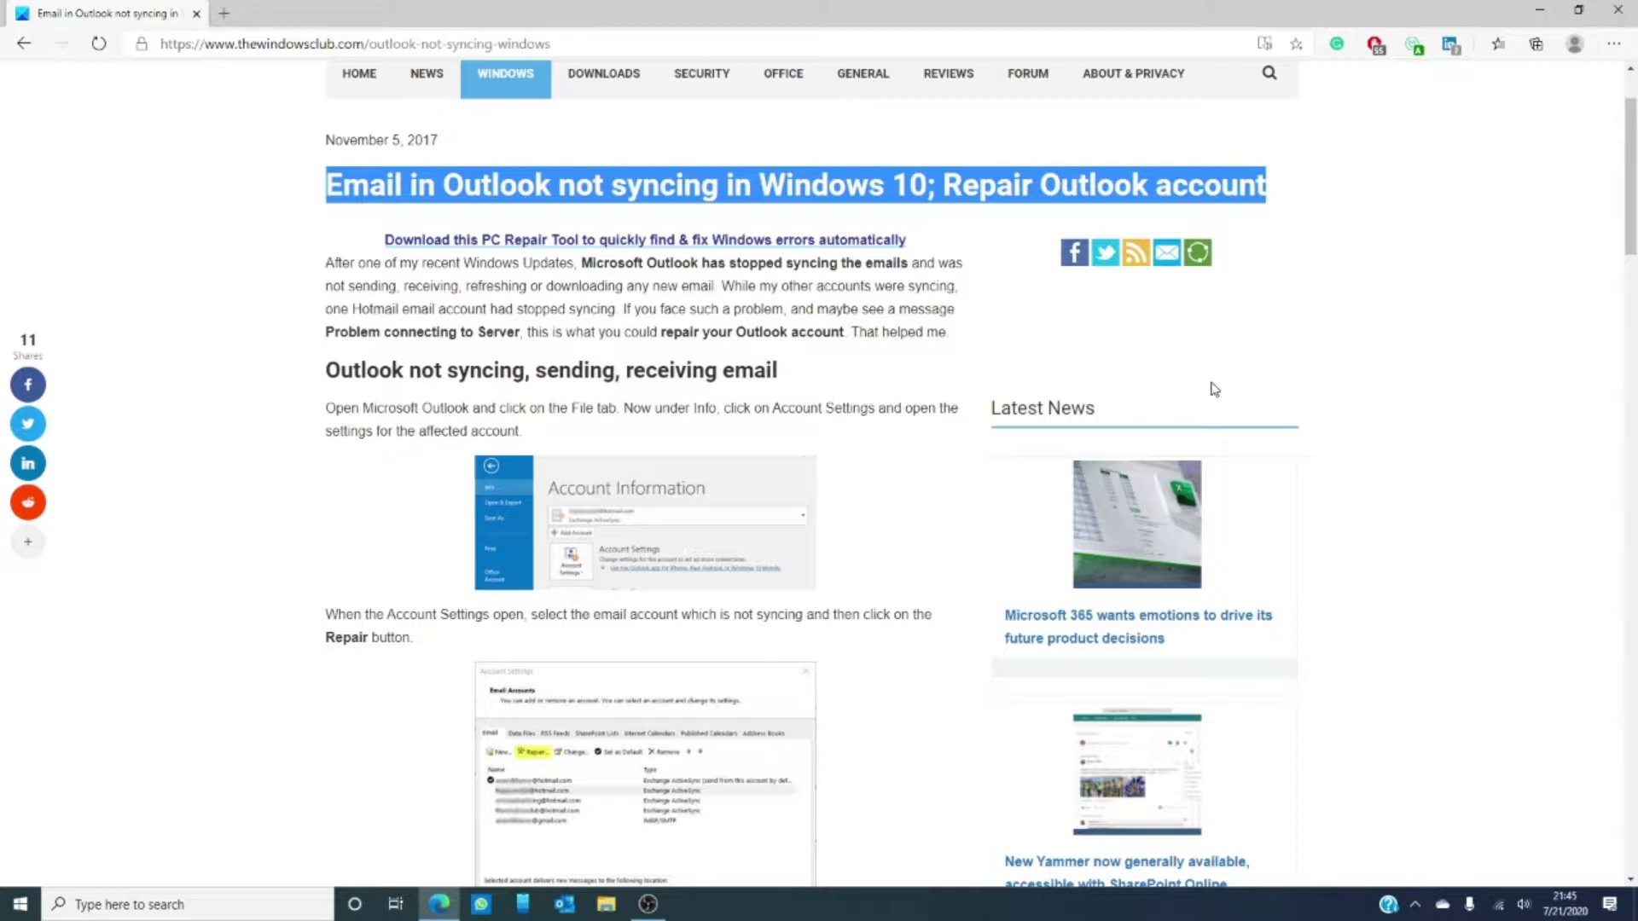
pyautogui.click(567, 906)
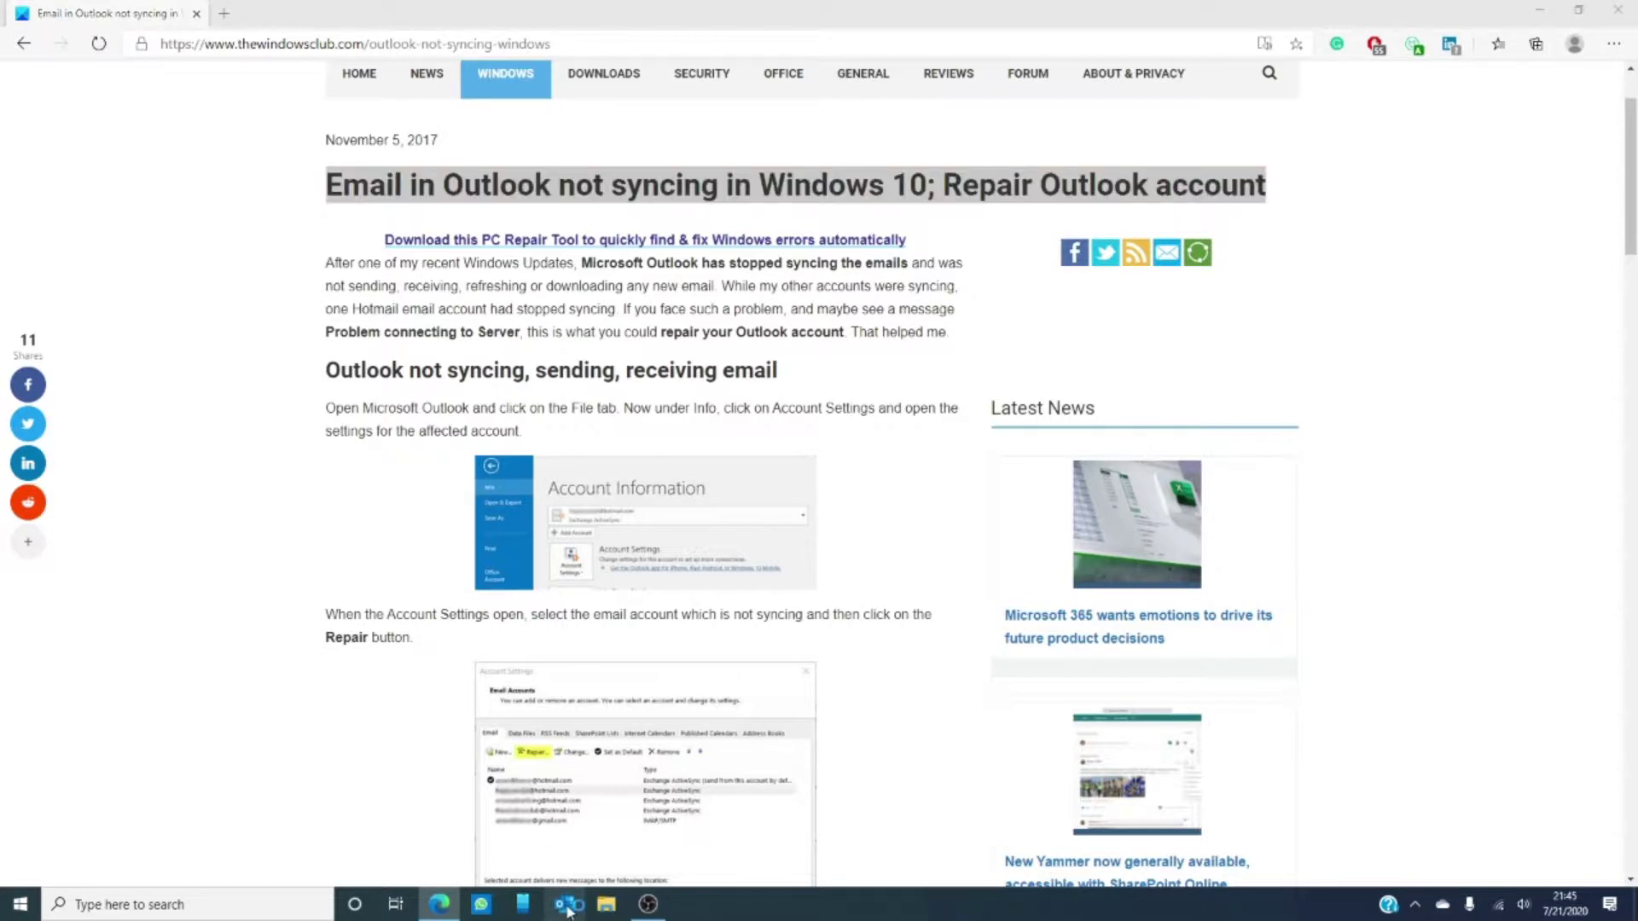